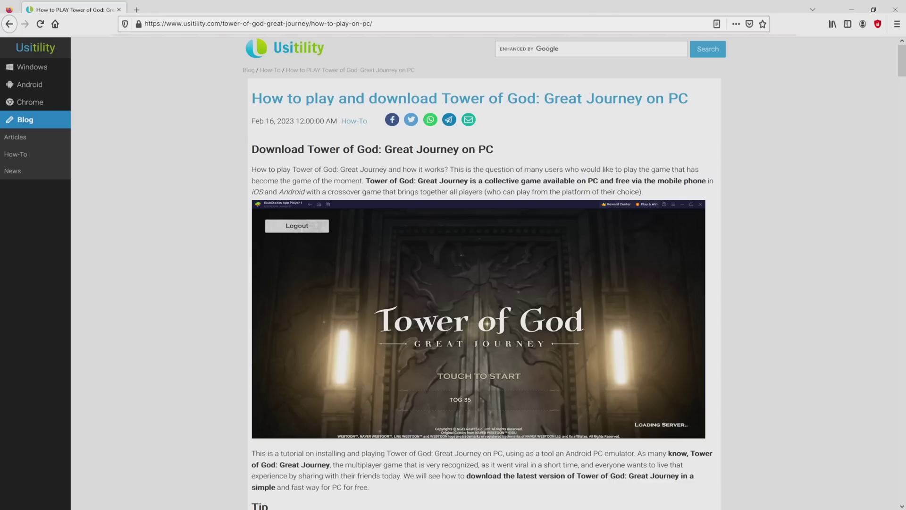
Download the BlueStacks installer from the Tower of God: Great Journey page and run BlueStacksInstaller.exe.
scroll(481, 283, "down", 4)
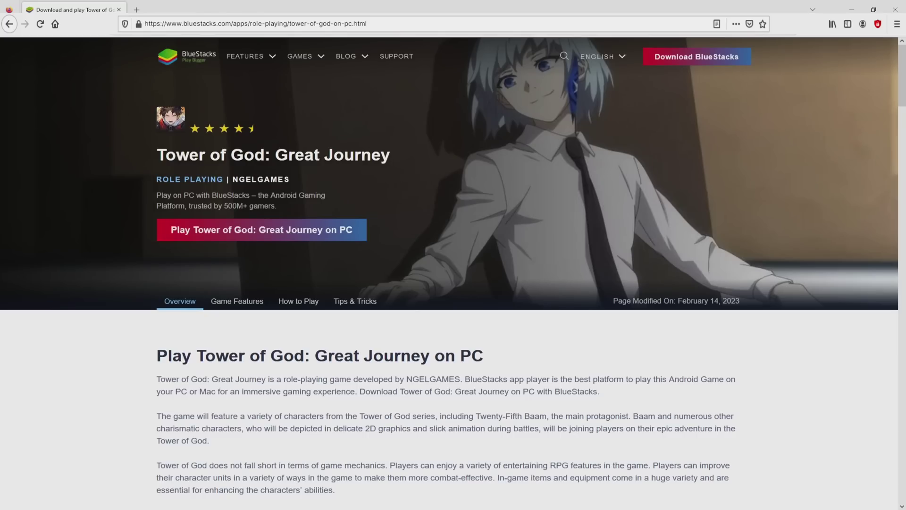
scroll(453, 273, "down", 15)
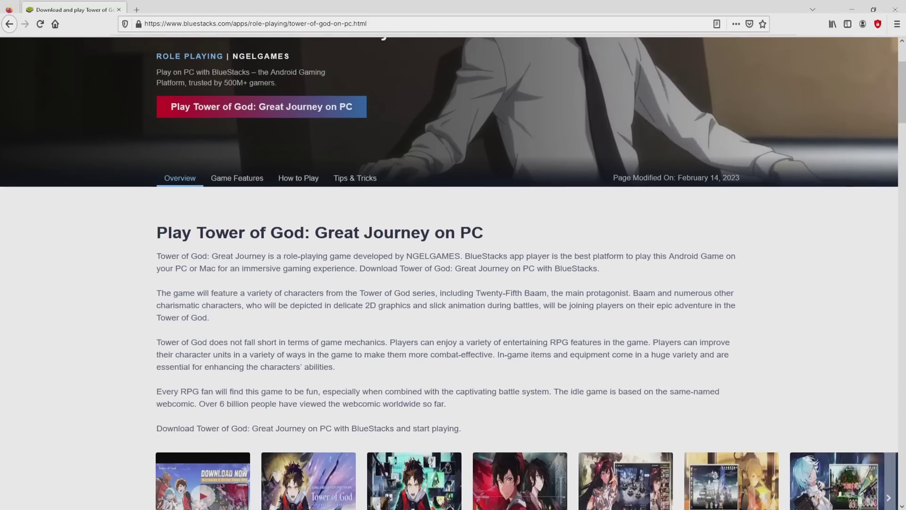
scroll(453, 283, "up", 5)
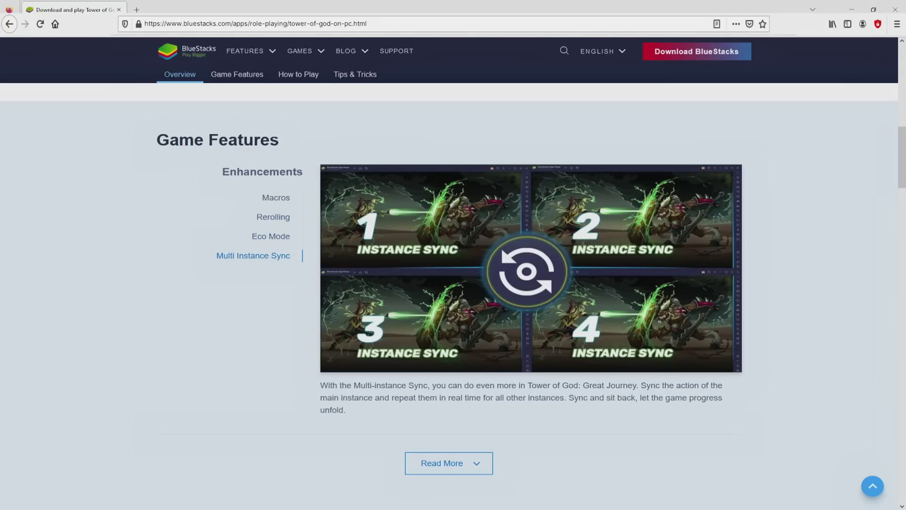
scroll(453, 292, "up", 15)
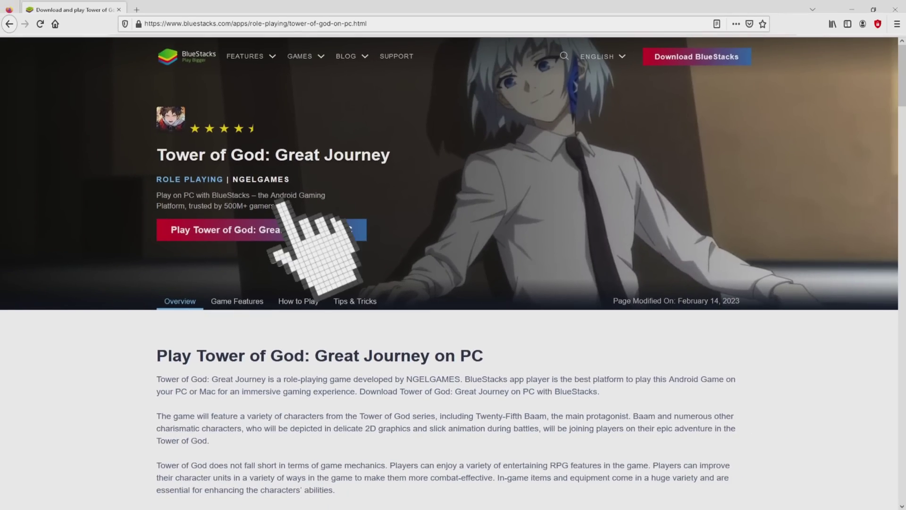
left_click(283, 230)
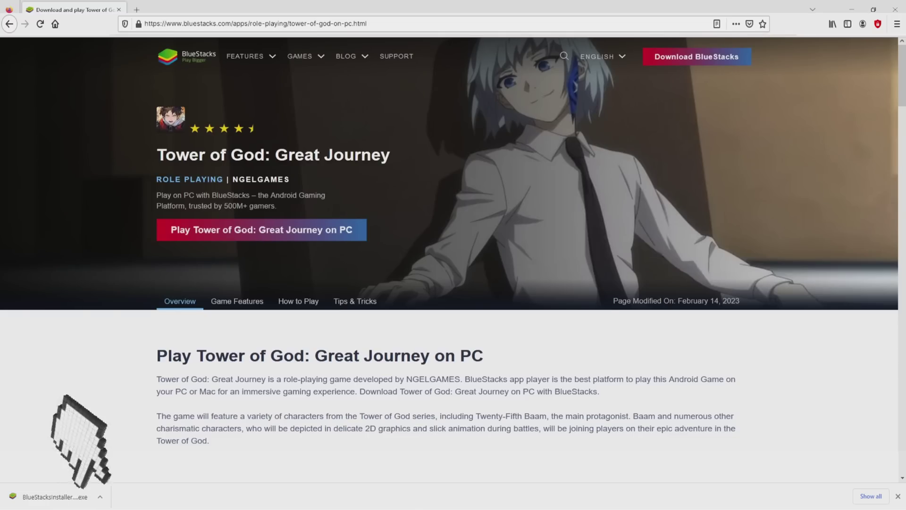
left_click(54, 497)
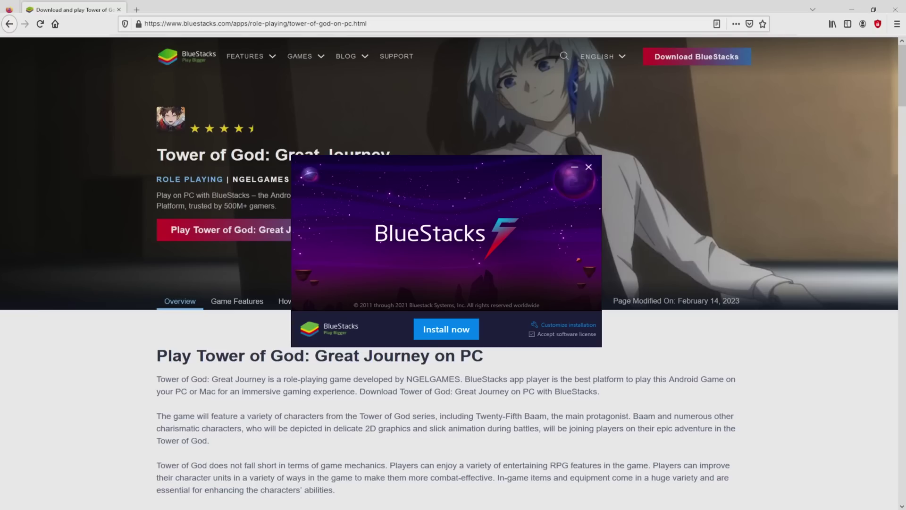
Review the data path in the customized installation options, go back, and start the default BlueStacks installation.
key("super+d")
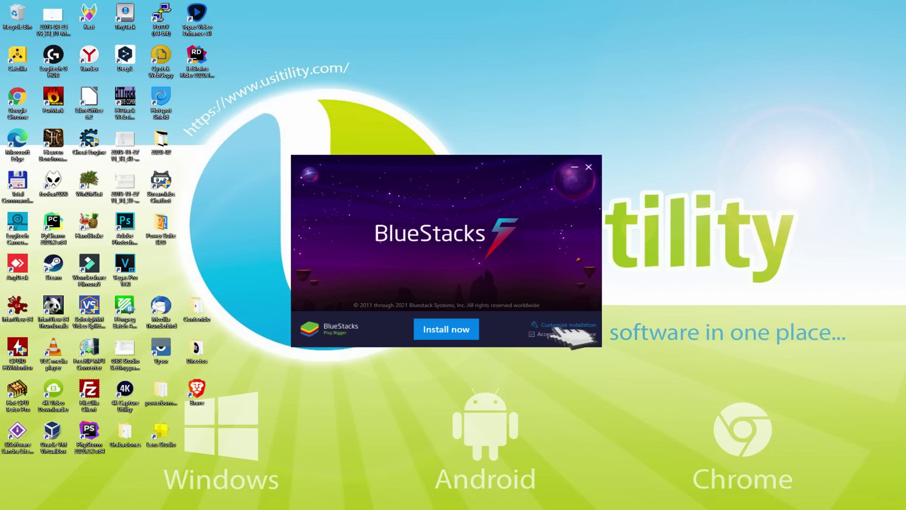
left_click(547, 325)
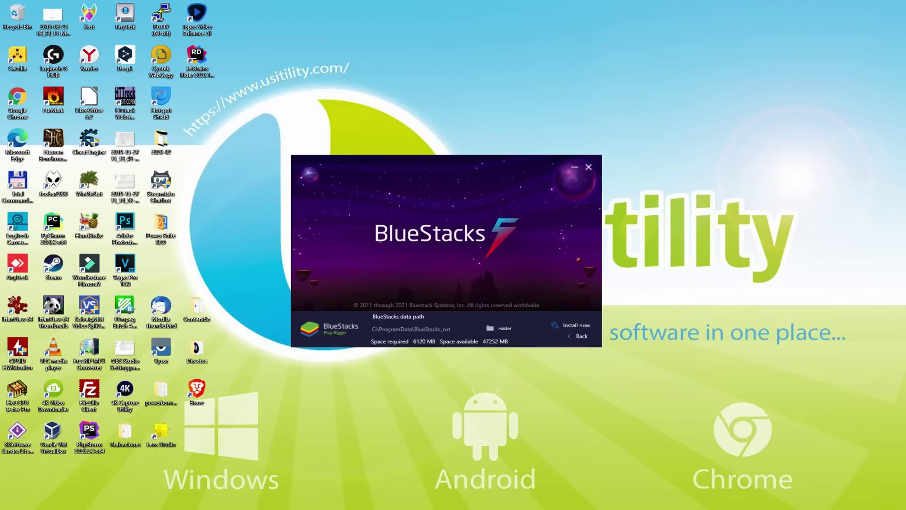
left_click(573, 336)
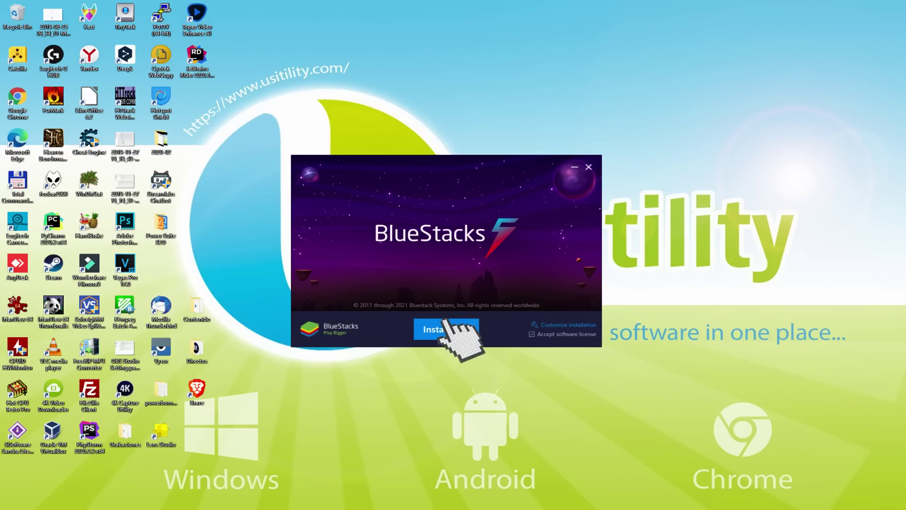
left_click(446, 329)
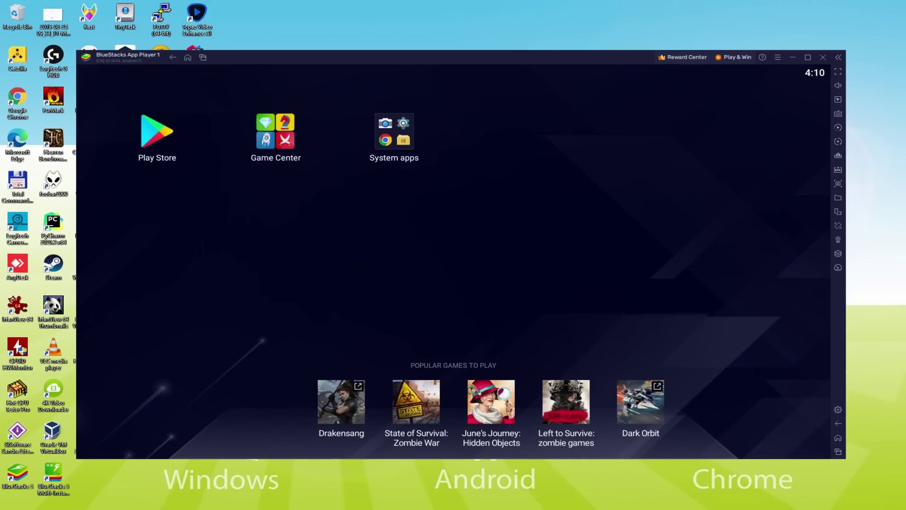
Complete the Play Store's Google account setup by agreeing to the terms and accepting the services with Google Drive backup turned off.
left_click(154, 132)
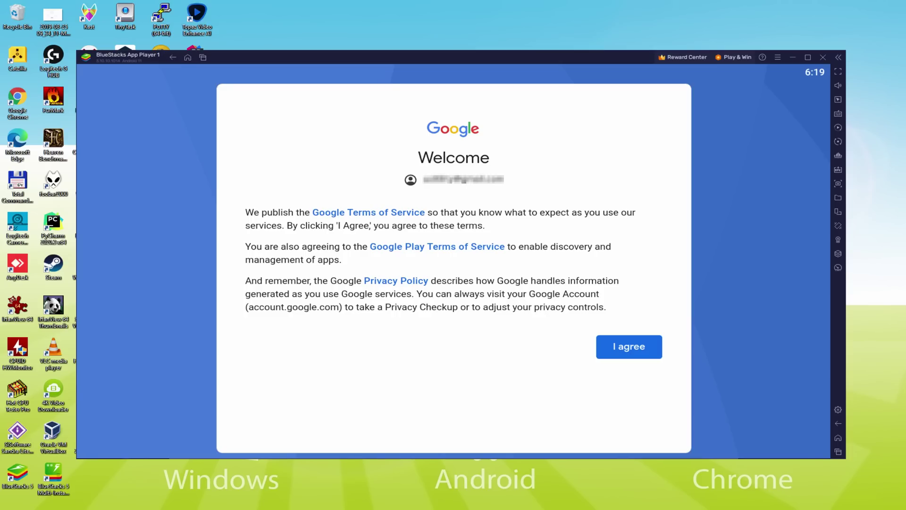
left_click(629, 348)
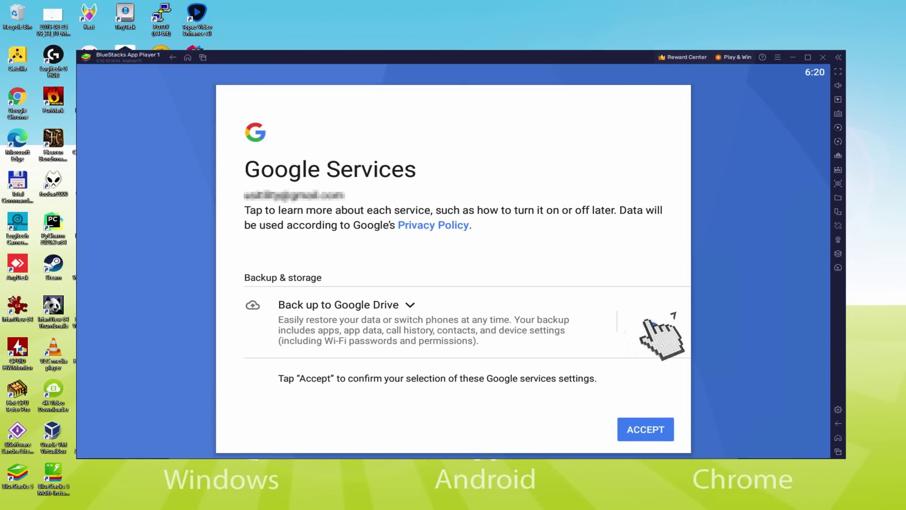
left_click(648, 322)
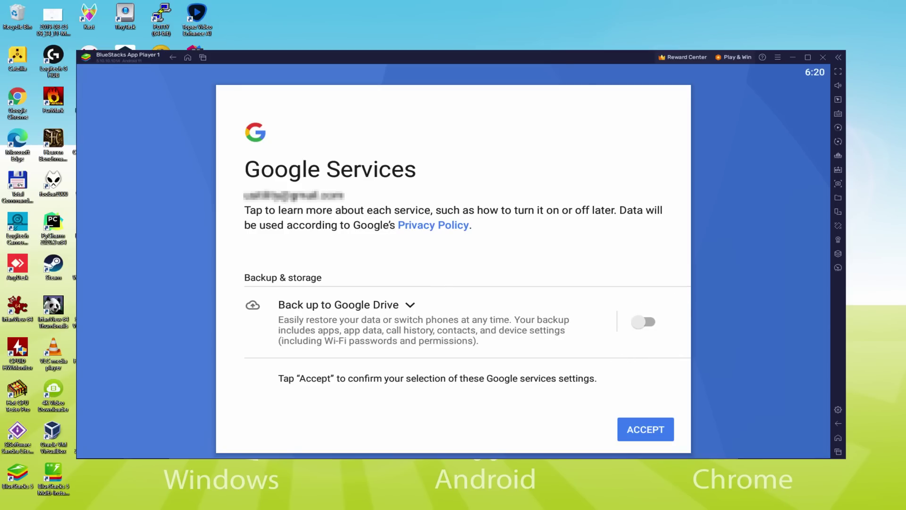
left_click(642, 429)
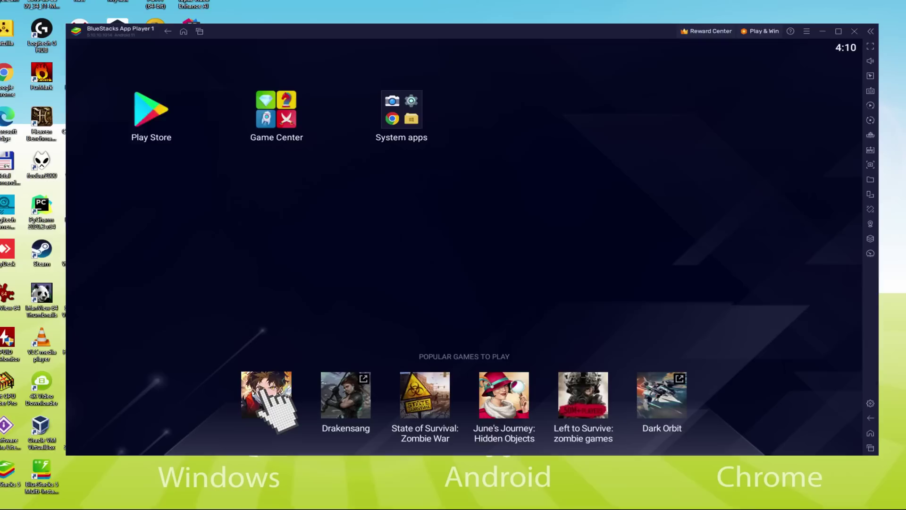
Install Tower of God: Great Journey from its store page and launch it from the emulator's home screen.
left_click(264, 394)
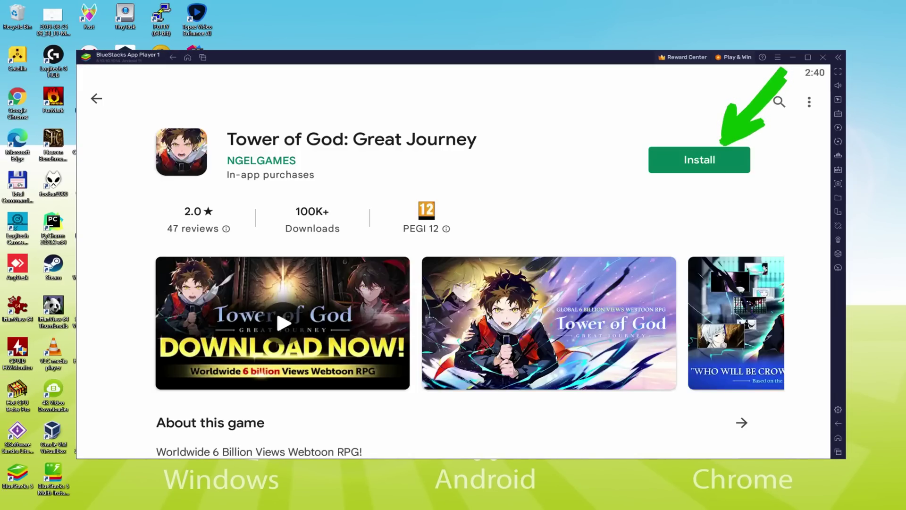
left_click(721, 152)
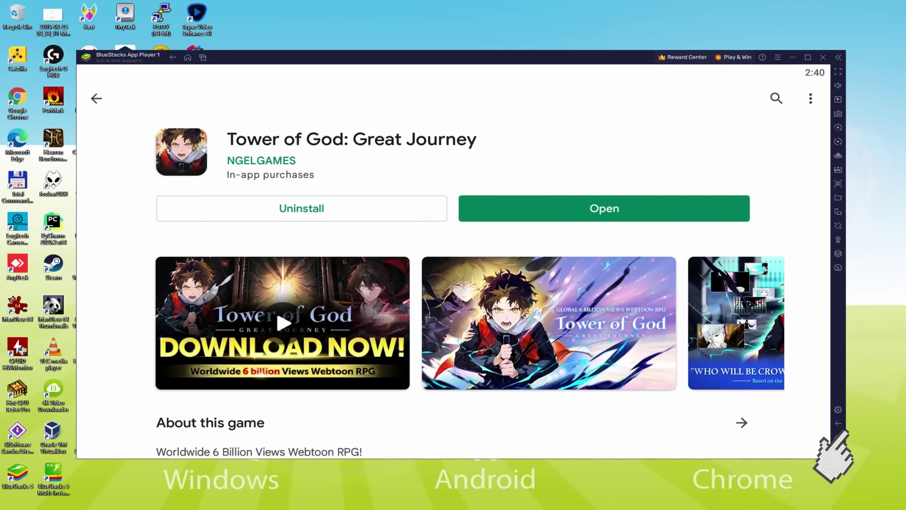
left_click(774, 350)
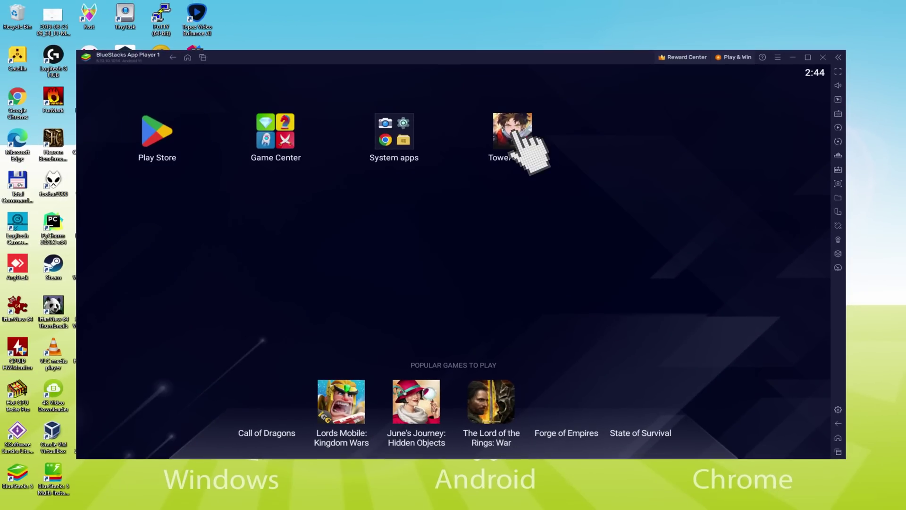
left_click(239, 337)
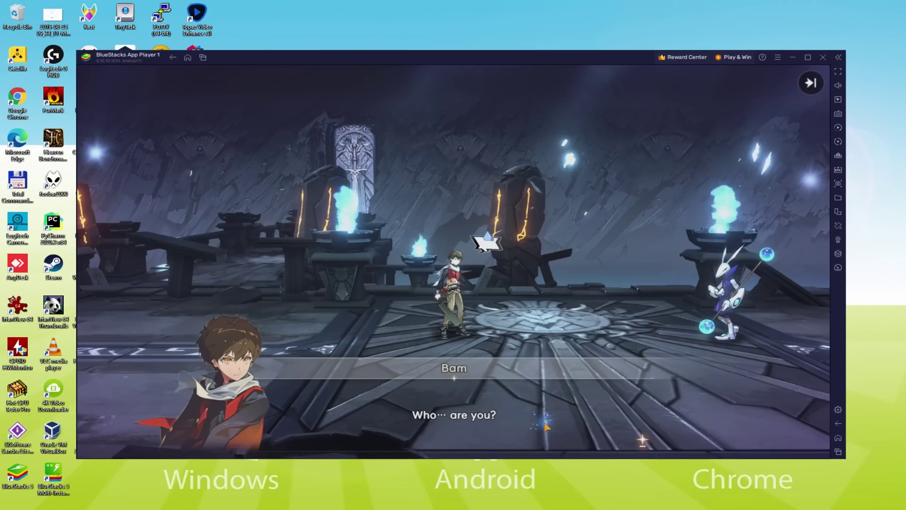
Advance the opening dialogue between Bam and Headon, and the tutorial tips about the gamepad and Auto battle.
left_click(545, 426)
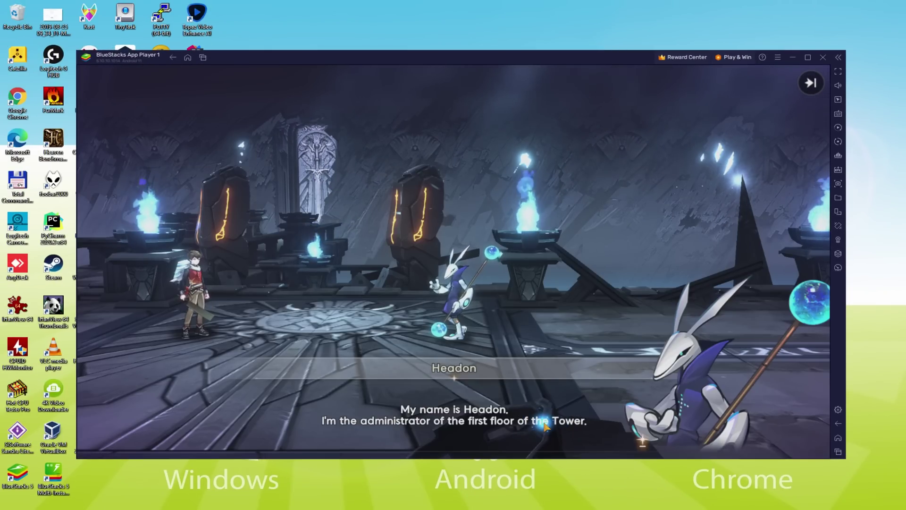
left_click(545, 426)
left_click(545, 426)
left_click(545, 426)
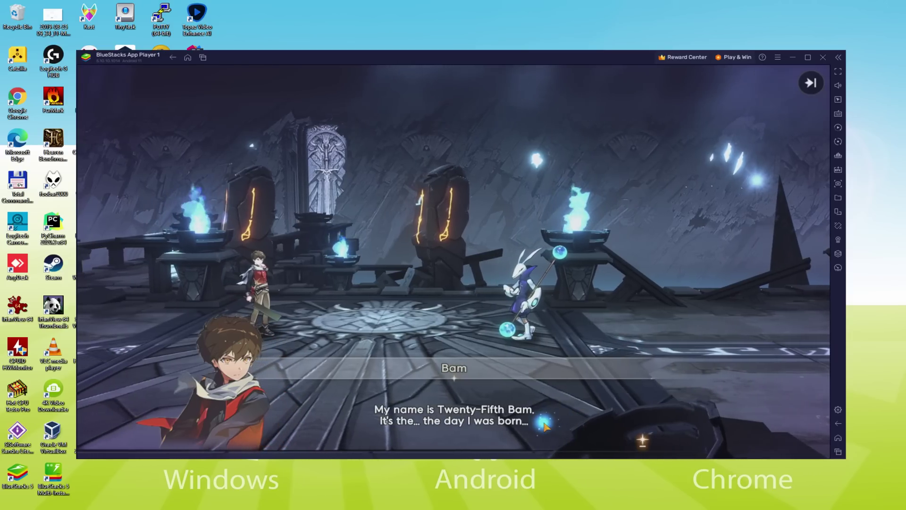
left_click(545, 426)
left_click(545, 426)
left_click(545, 426)
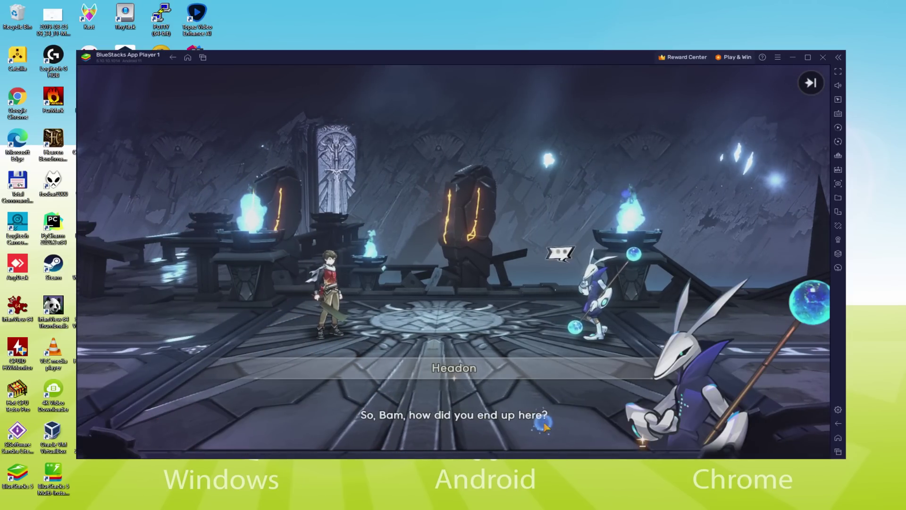
left_click(545, 426)
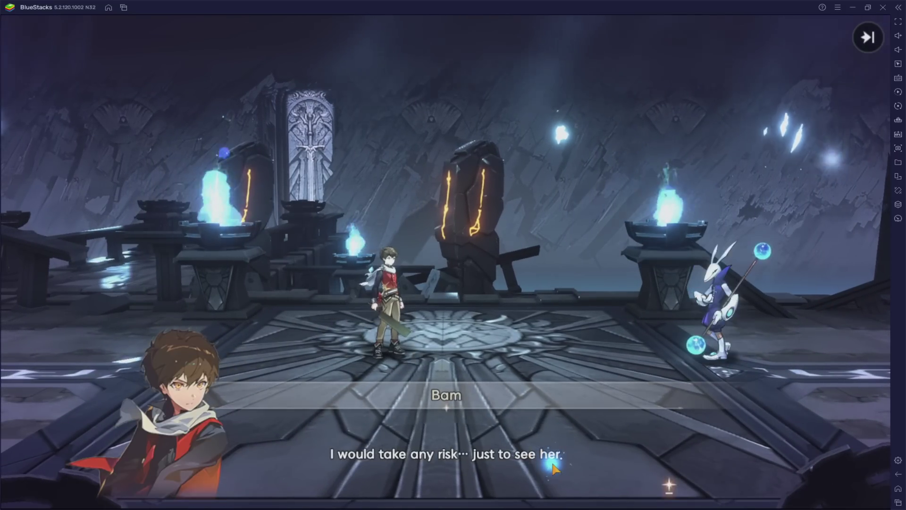
left_click(553, 467)
left_click(553, 467)
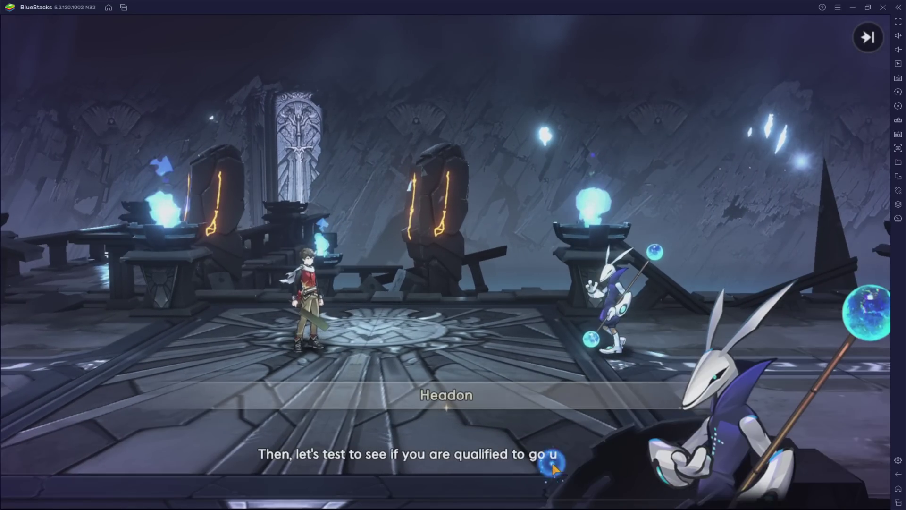
left_click(553, 467)
left_click(553, 467)
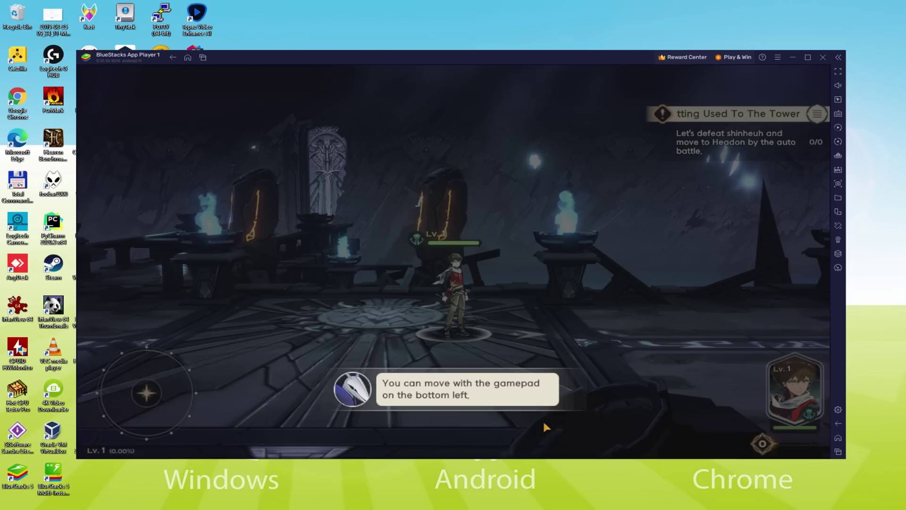
left_click(542, 465)
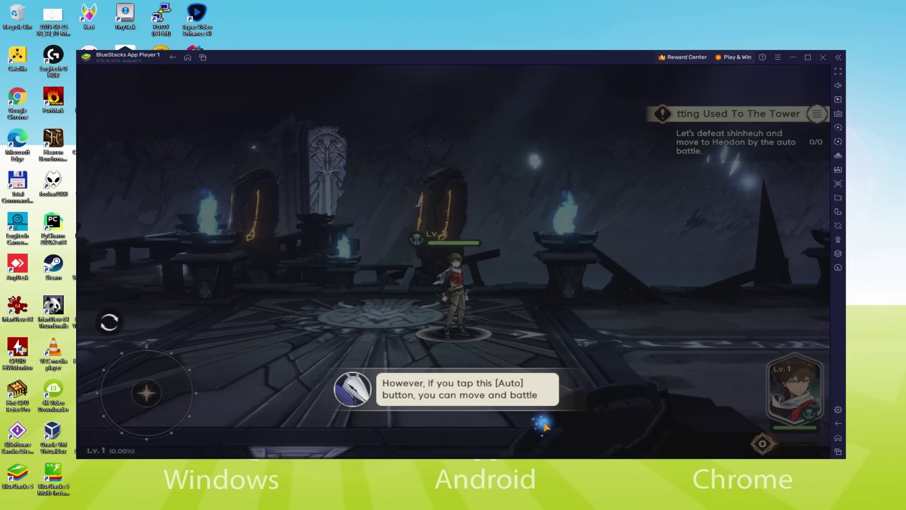
left_click(543, 465)
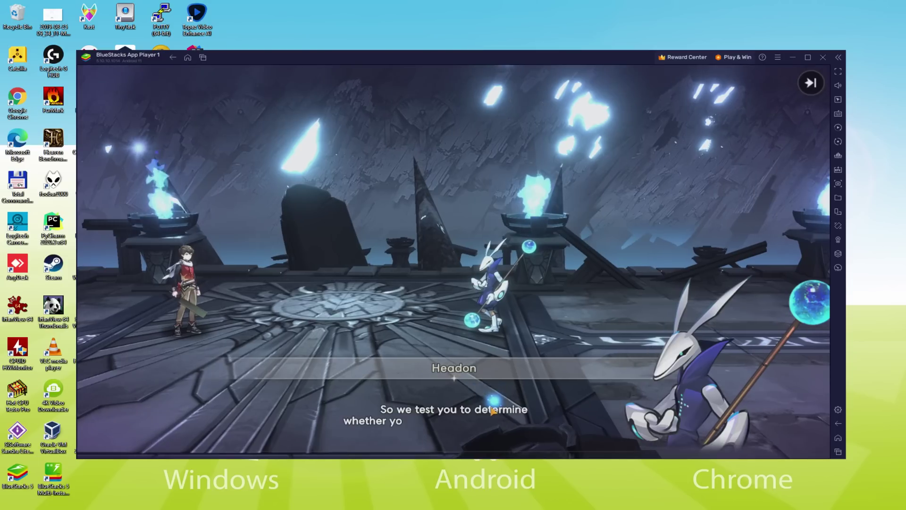
Advance Headon's explanation of the first-floor test until the game continues.
left_click(491, 415)
left_click(490, 418)
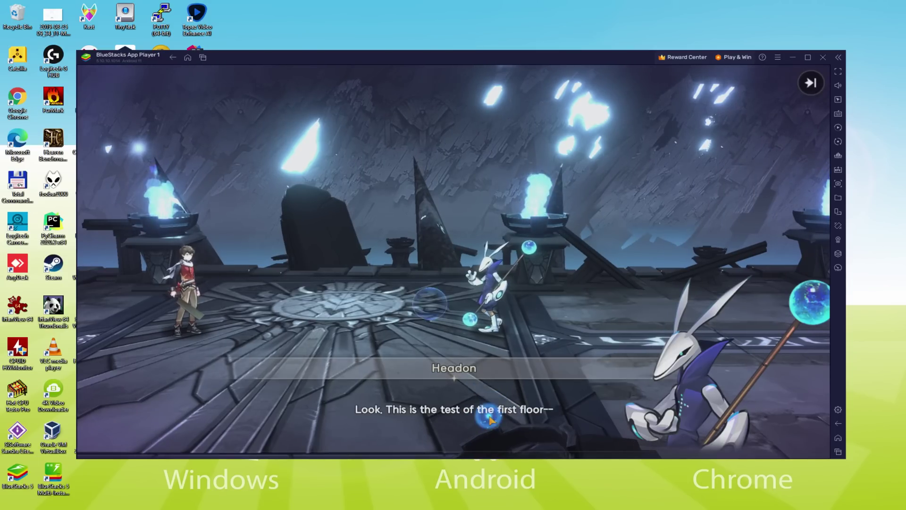
left_click(490, 419)
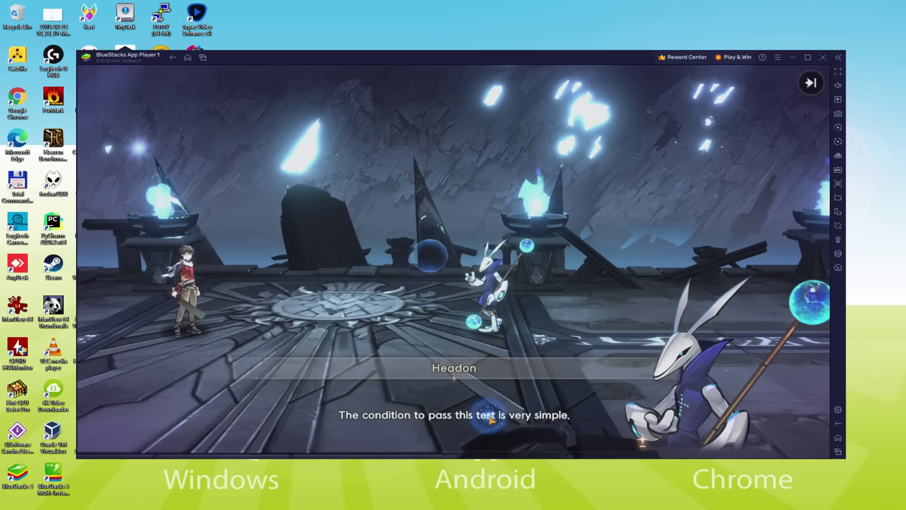
left_click(490, 418)
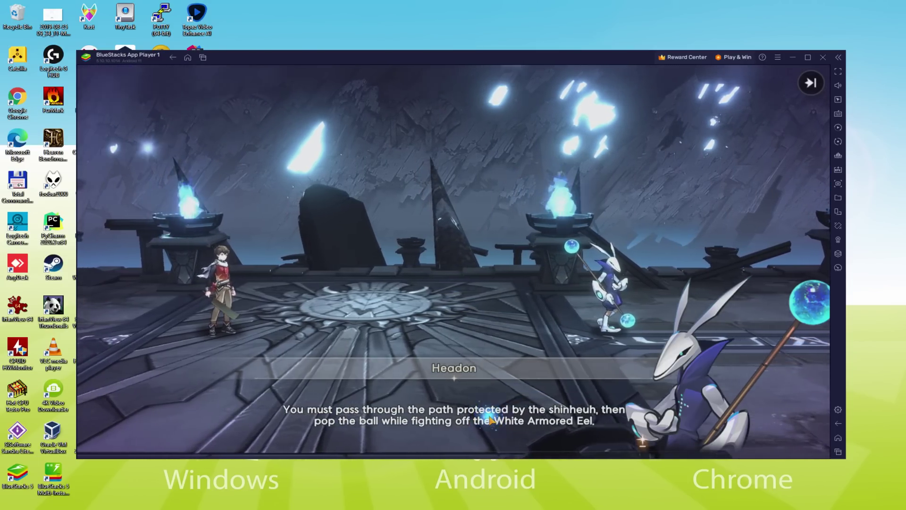
left_click(486, 422)
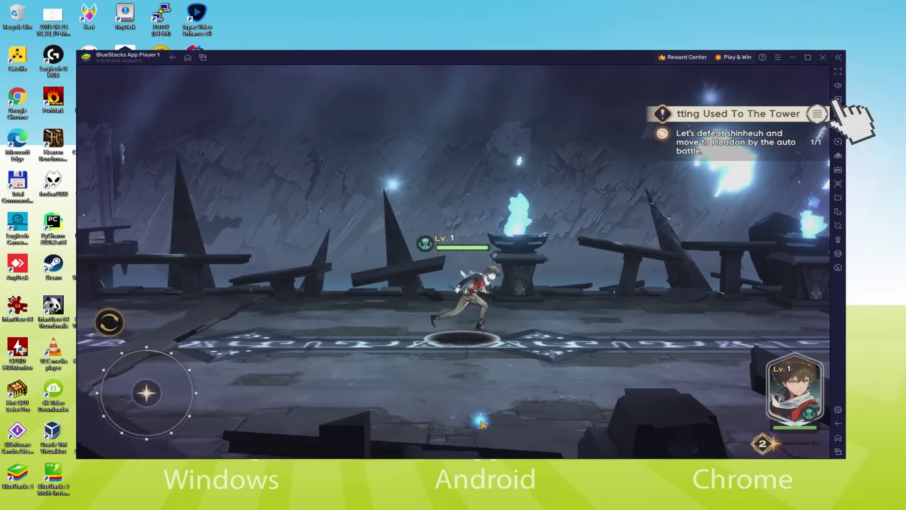
Open the controls editor for keyboard and mouse, and advance the dialogue between Yuri and Evan Edrock.
key("ctrl+shift+a")
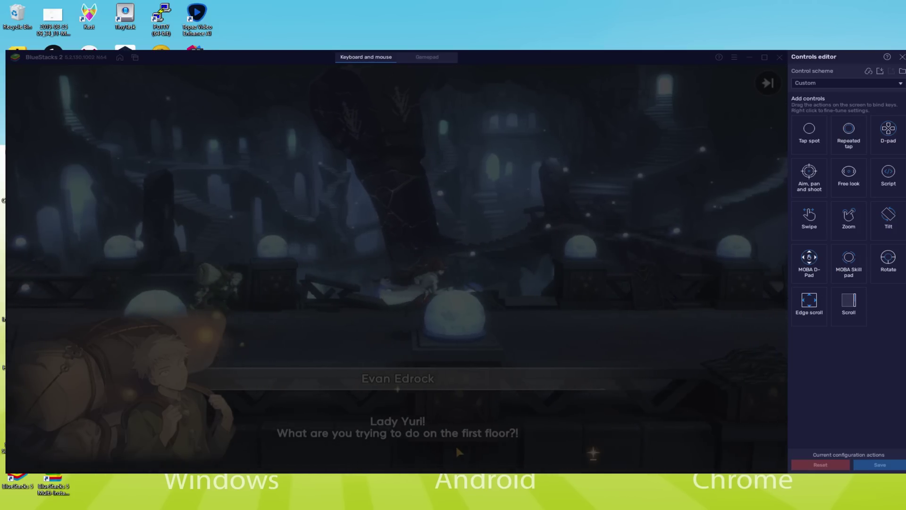
left_click(458, 451)
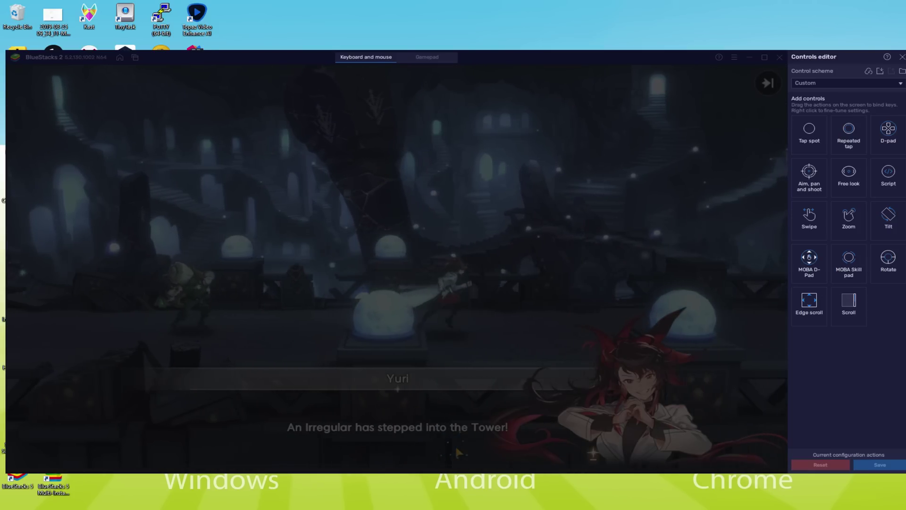
left_click(458, 451)
left_click(457, 451)
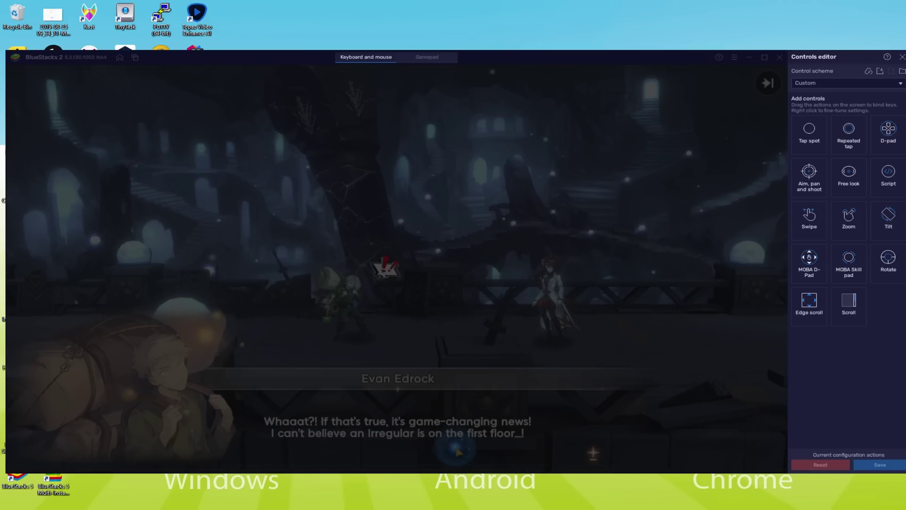
left_click(457, 451)
left_click(458, 452)
left_click(458, 451)
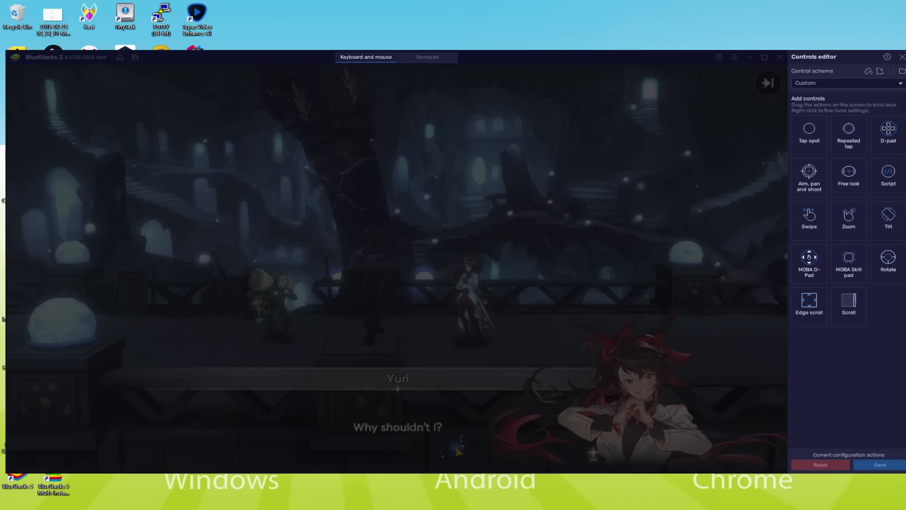
left_click(458, 451)
left_click(458, 451)
left_click(458, 452)
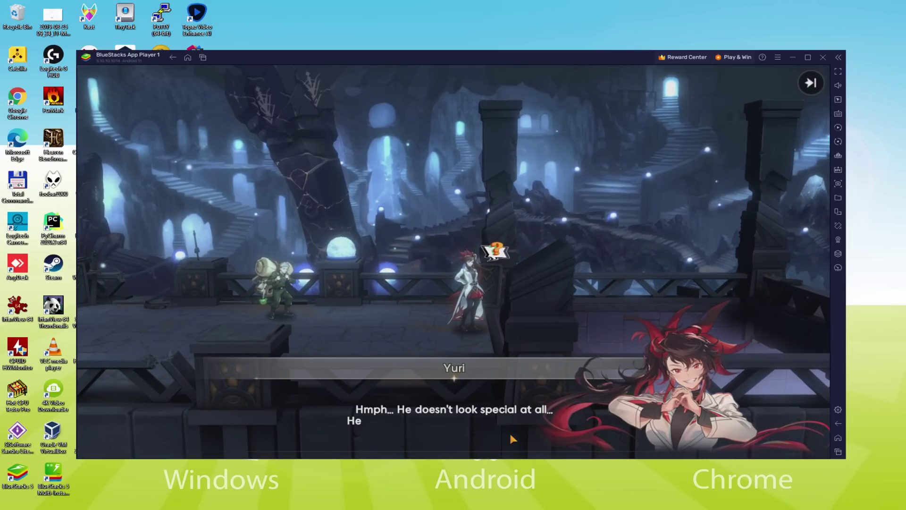
Advance Yuri and Evan Edrock's conversation about Bam running into the test, through Yuri's departure and her call to stop.
left_click(510, 437)
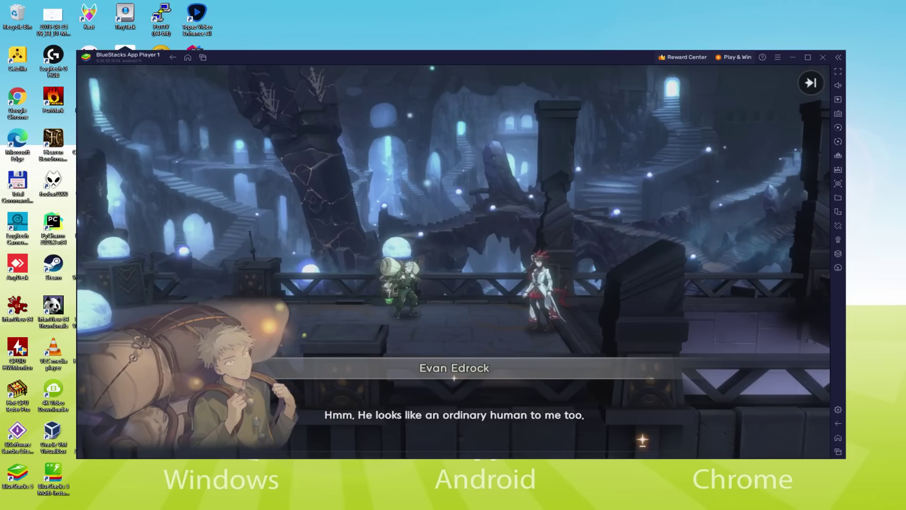
left_click(642, 440)
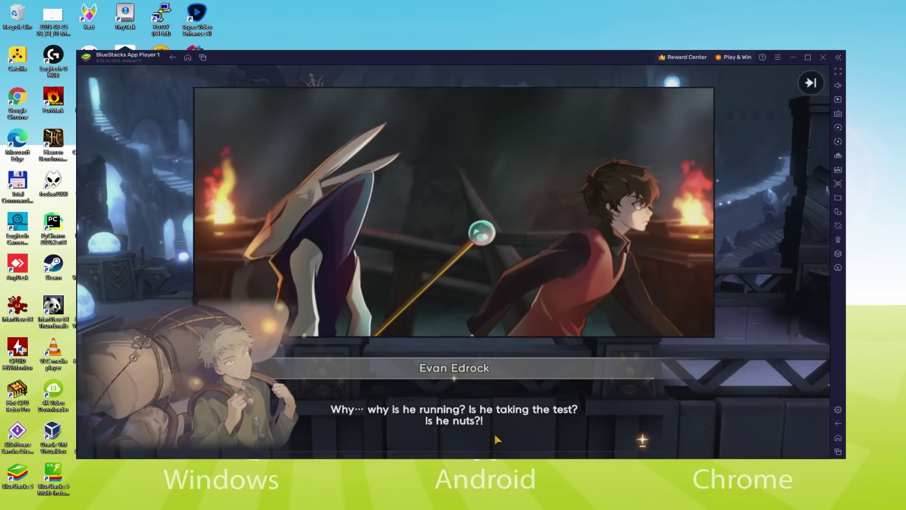
left_click(495, 435)
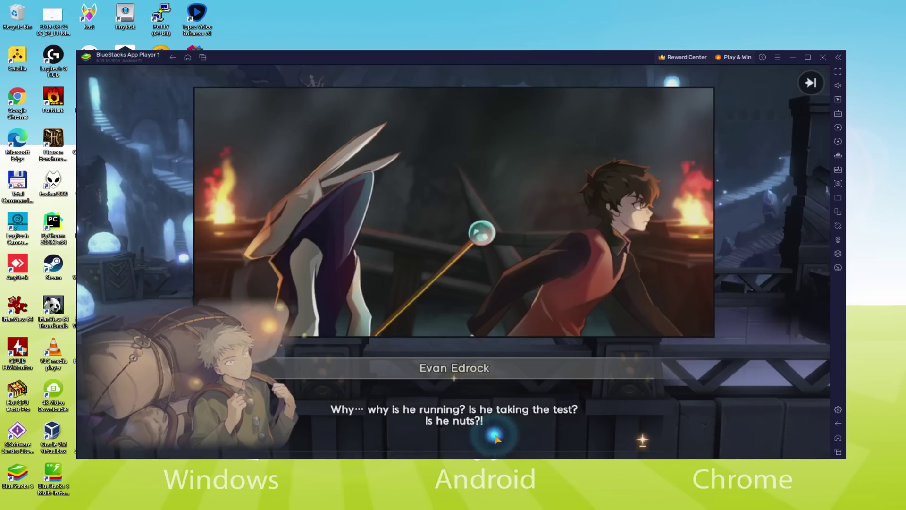
left_click(495, 435)
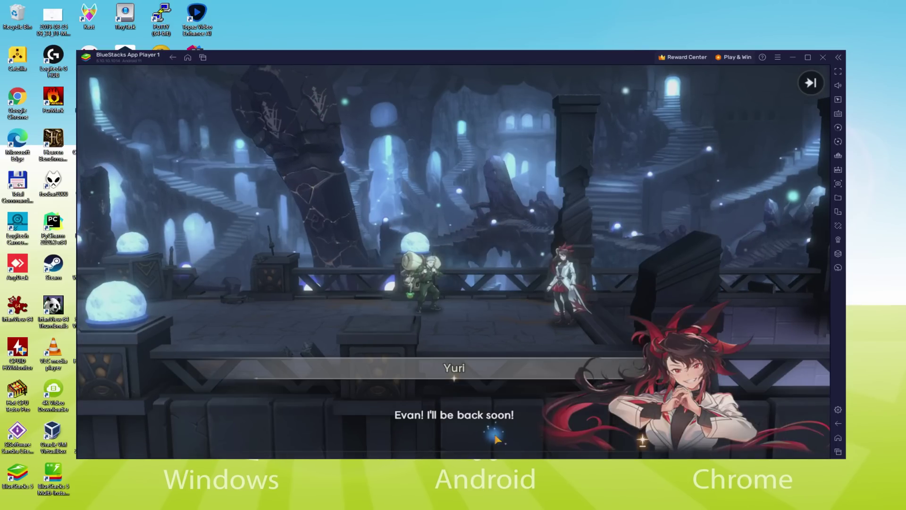
left_click(495, 435)
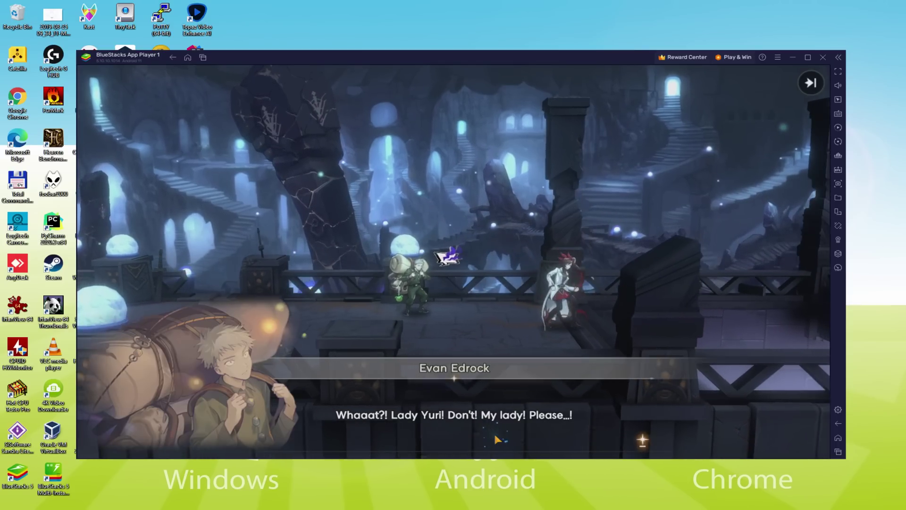
left_click(495, 435)
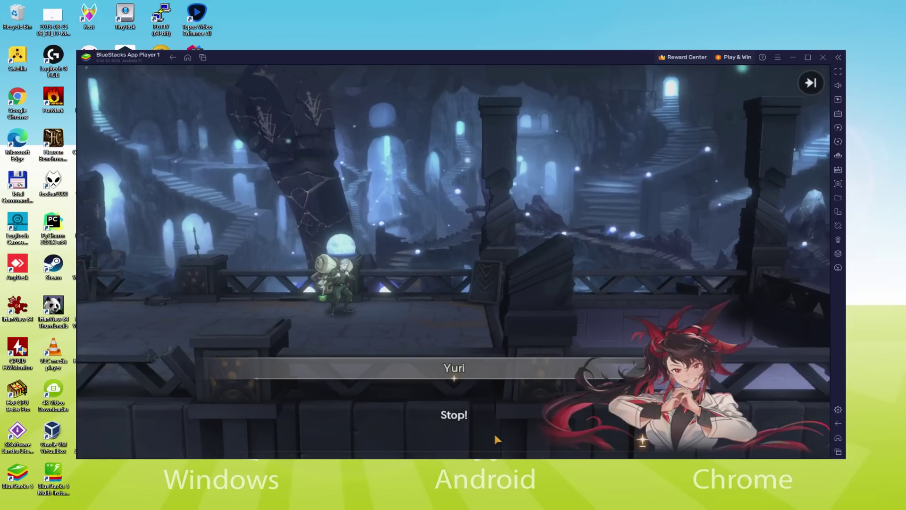
left_click(495, 435)
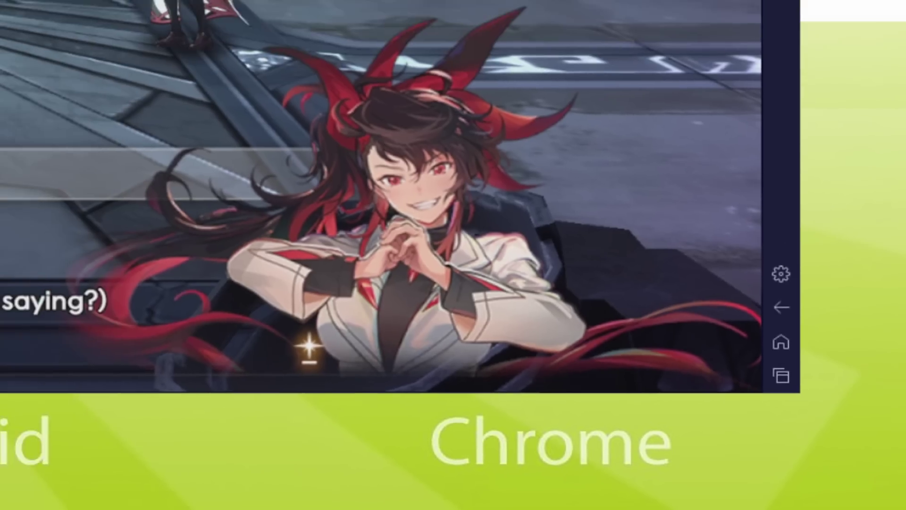
Advance the scene in which Yuri has Evan Edrock give Bam a pocket.
left_click(760, 227)
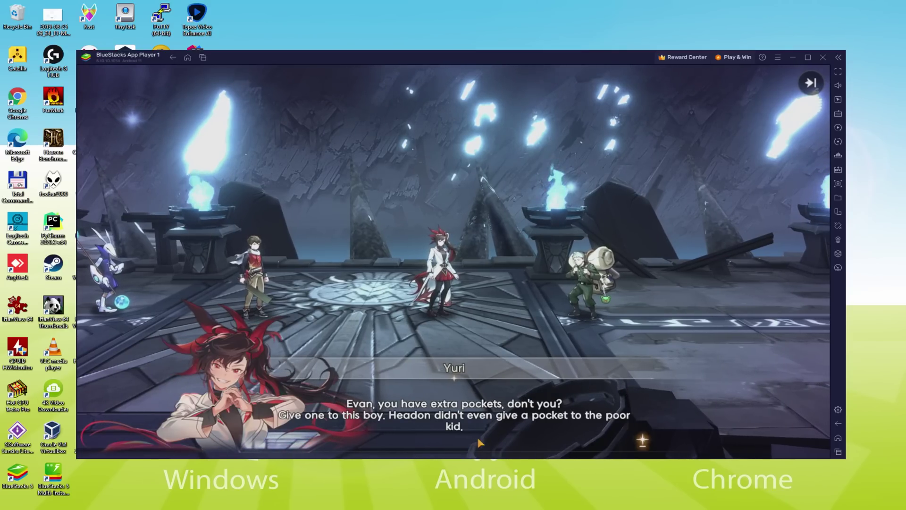
left_click(478, 440)
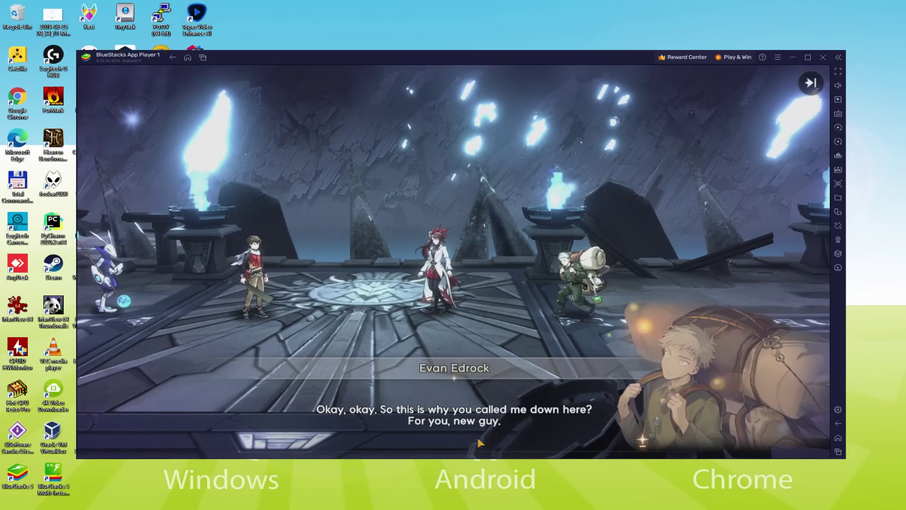
left_click(478, 439)
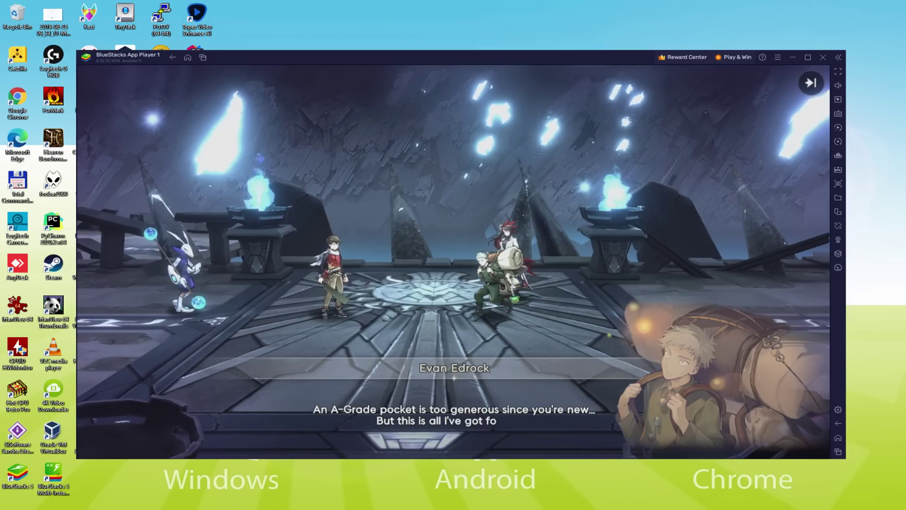
left_click(503, 427)
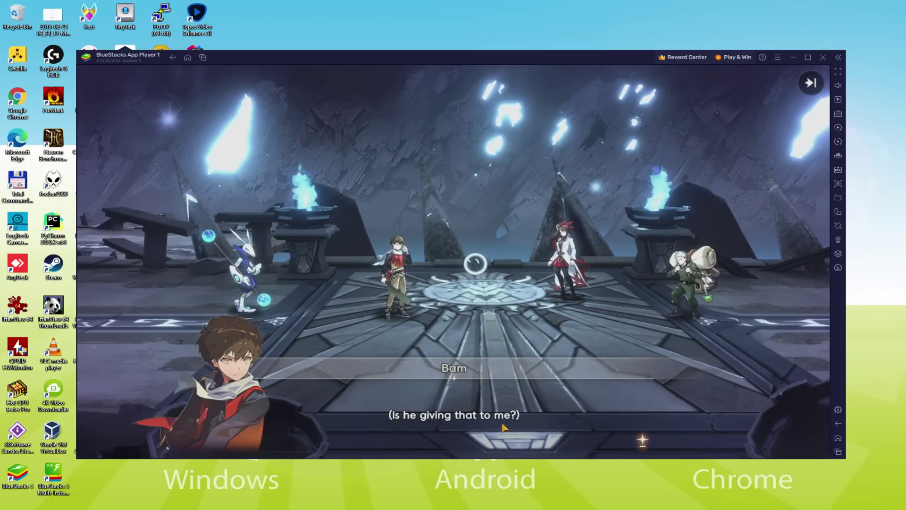
left_click(503, 427)
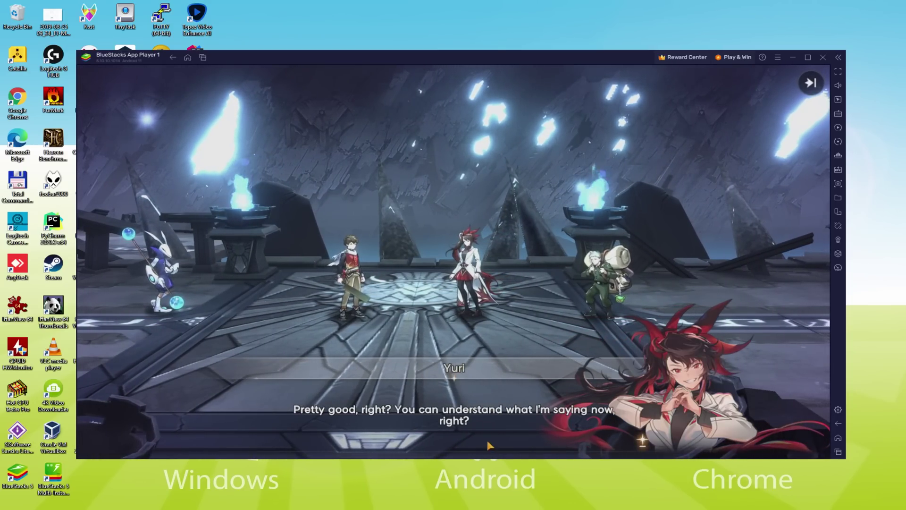
Advance Yuri's and Evan Edrock's dialogue introducing the Rankers and explaining the Pocket to Bam.
left_click(487, 441)
left_click(489, 430)
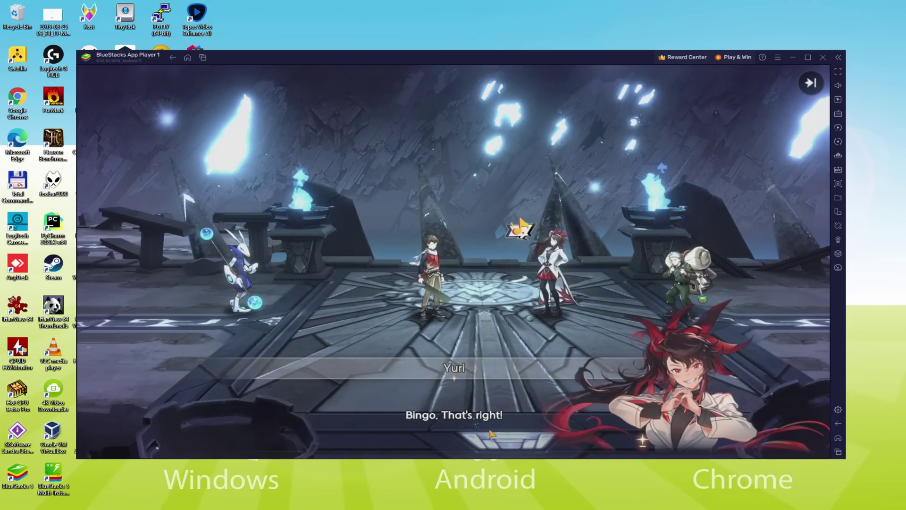
left_click(490, 432)
left_click(490, 432)
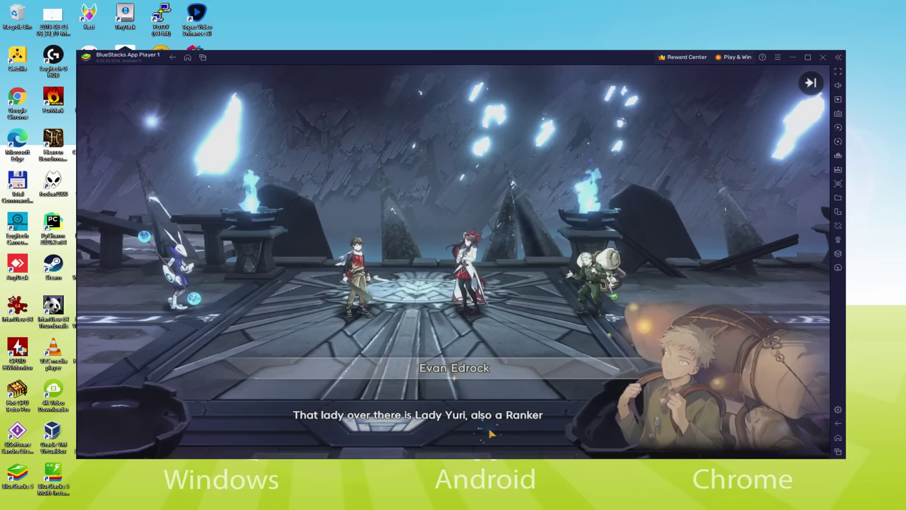
left_click(490, 433)
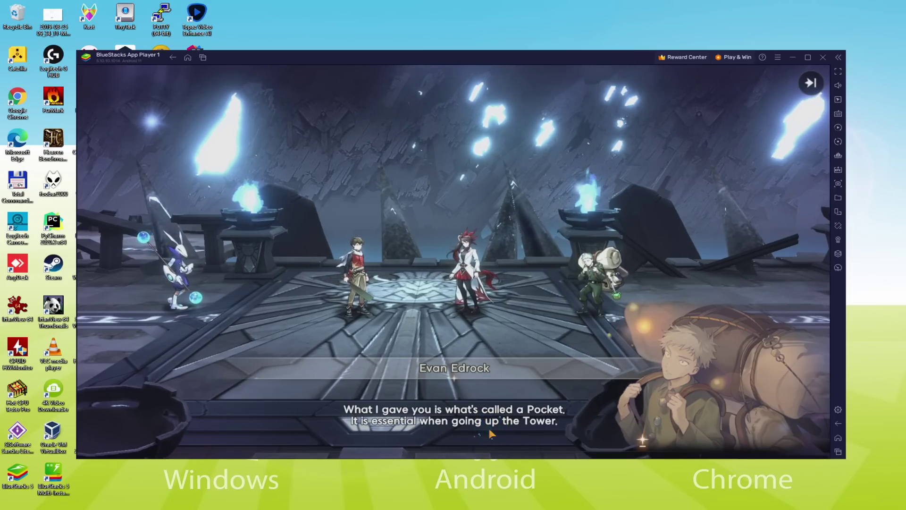
left_click(490, 433)
left_click(490, 433)
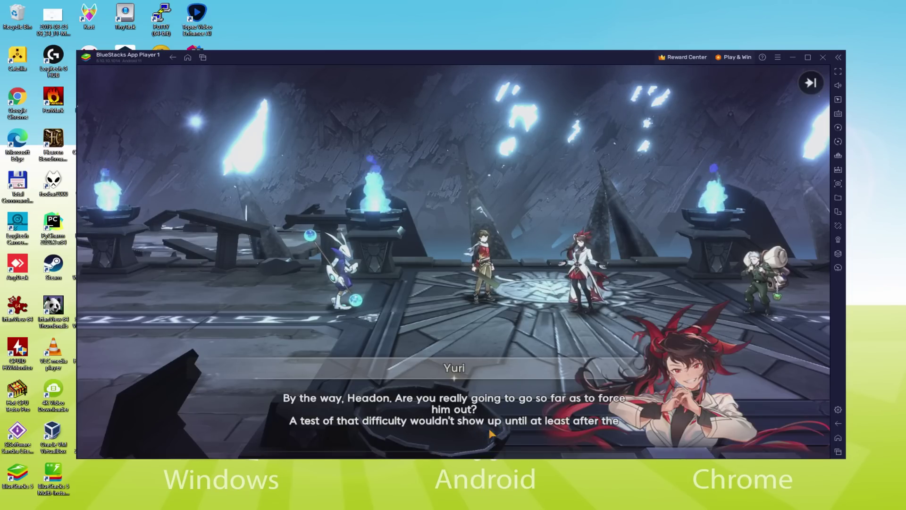
Advance the dialogue among Yuri, Headon and Bam about the test's difficulty and the meaning of Irregular.
left_click(490, 433)
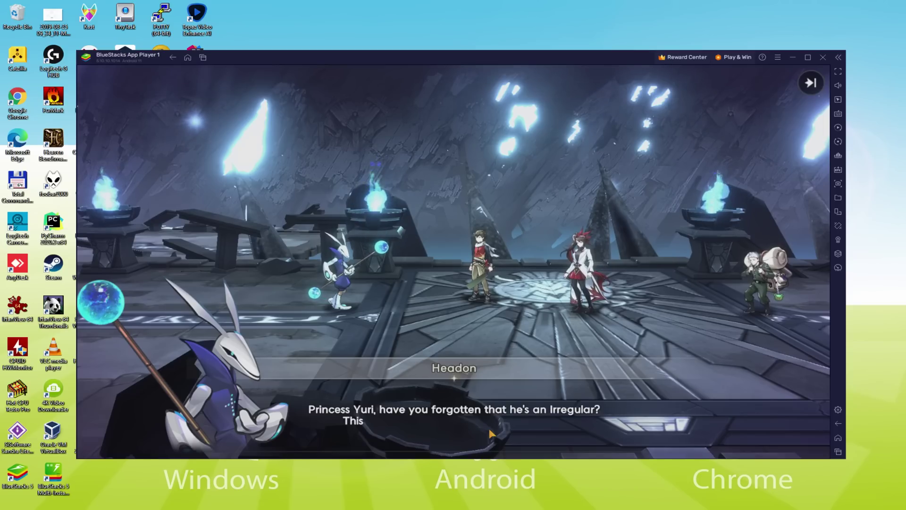
left_click(490, 433)
left_click(490, 433)
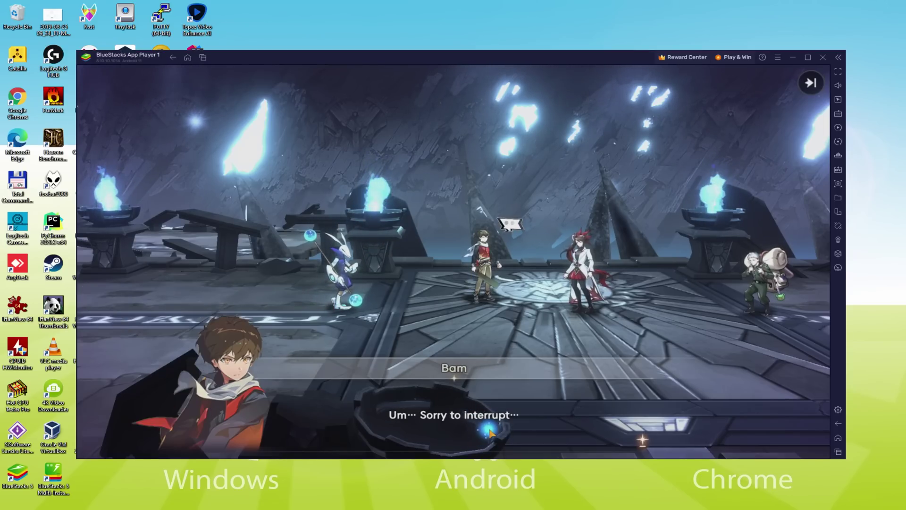
left_click(490, 432)
left_click(490, 433)
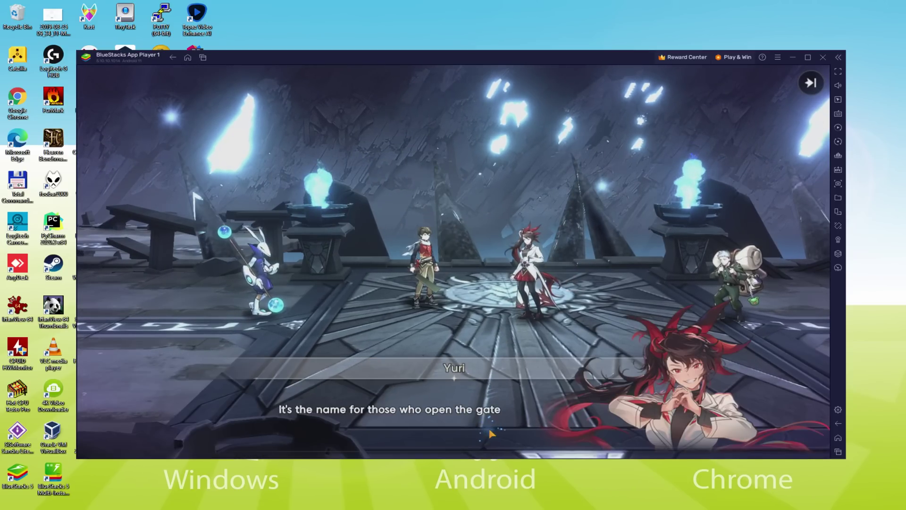